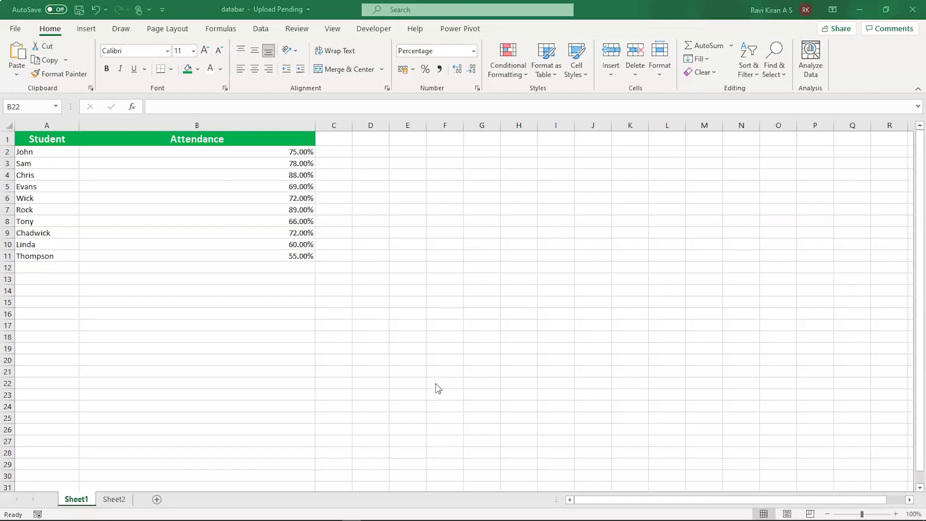
# Select the ten attendance percentages in cells B2 through B11
pyautogui.click(431, 388)
pyautogui.scroll(1, 431, 390)
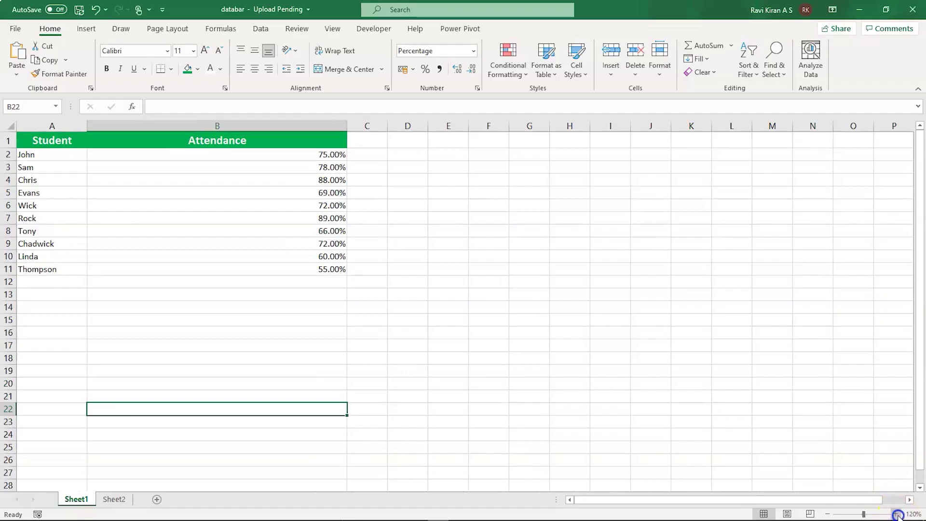
pyautogui.scroll(2, 373, 346)
pyautogui.click(374, 346)
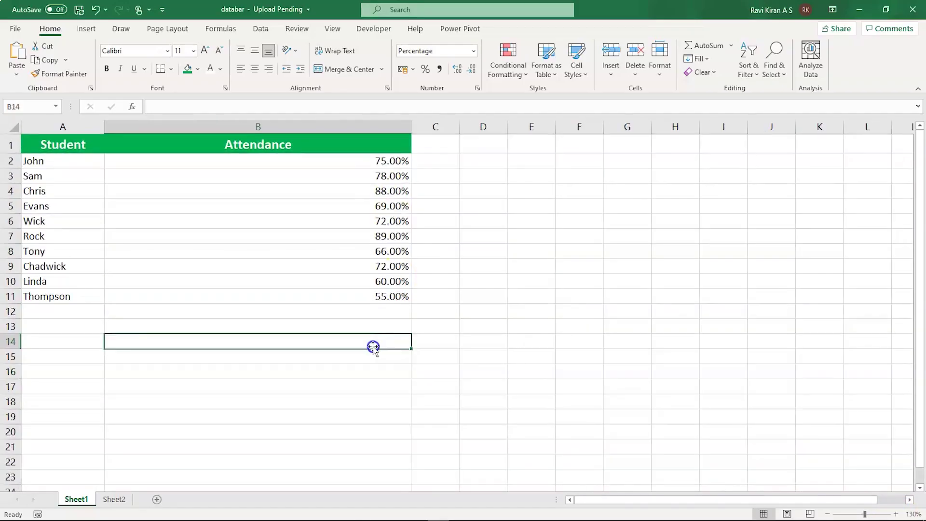
pyautogui.click(352, 164)
pyautogui.hotkey('shift', 'Down')
pyautogui.hotkey('shift', 'Down')
pyautogui.hotkey('shift', 'Down')
pyautogui.hotkey('shift', 'Down')
pyautogui.hotkey('shift', 'Down')
pyautogui.hotkey('shift', 'Down')
pyautogui.hotkey('shift', 'Down')
pyautogui.hotkey('shift', 'Down')
pyautogui.hotkey('shift', 'Down')
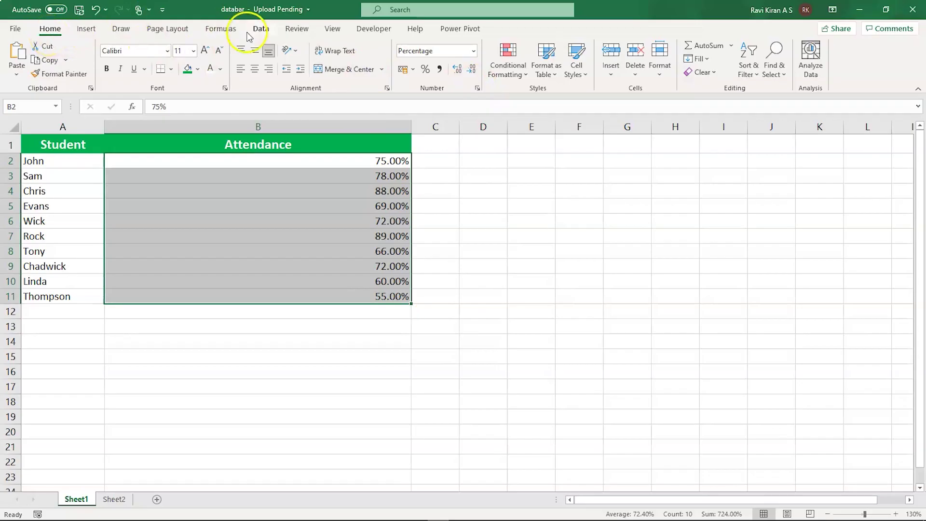
# Create a new conditional formatting rule using 'Format all cells based on their values' for B2:B11
pyautogui.click(522, 77)
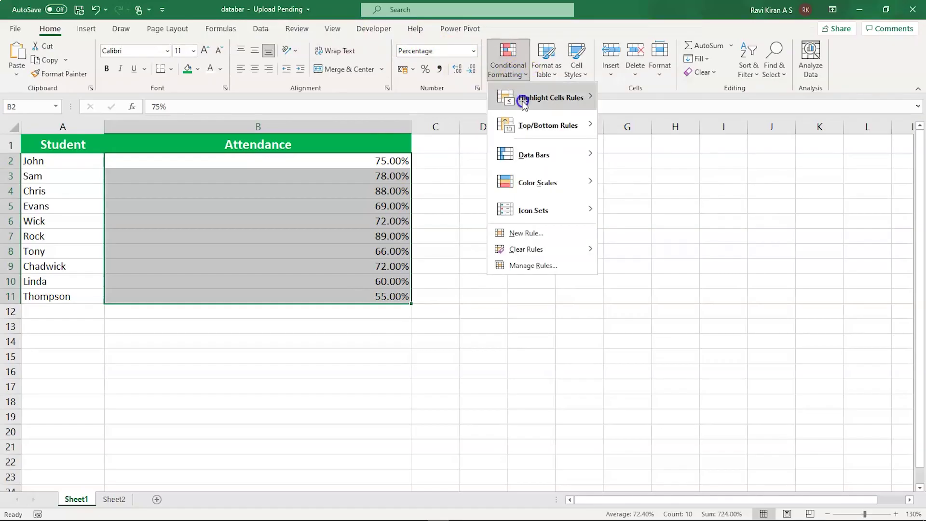
pyautogui.moveTo(532, 223)
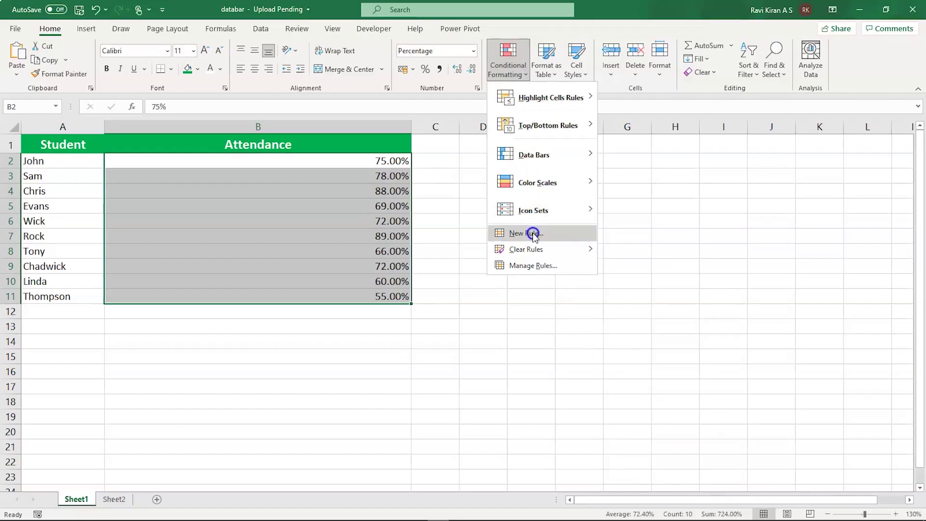
pyautogui.click(527, 233)
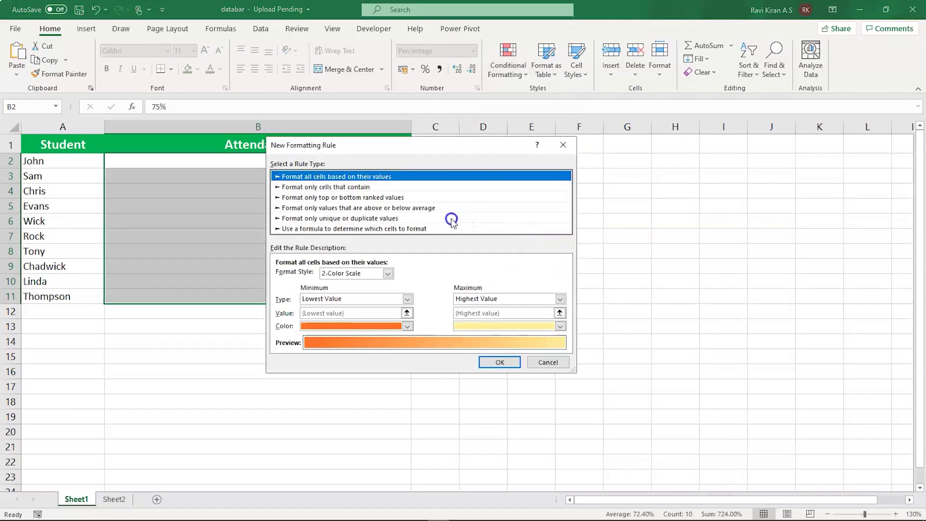
pyautogui.moveTo(388, 155); pyautogui.dragTo(615, 157)
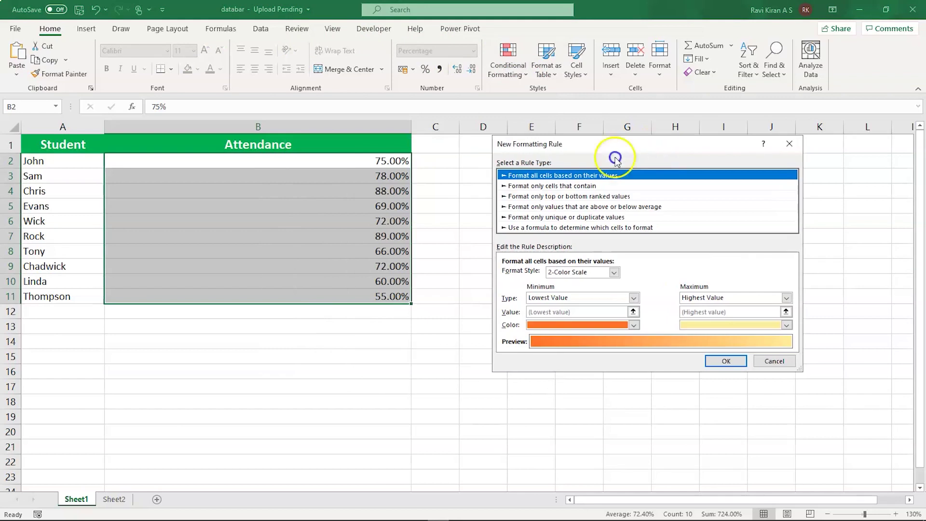
pyautogui.click(580, 176)
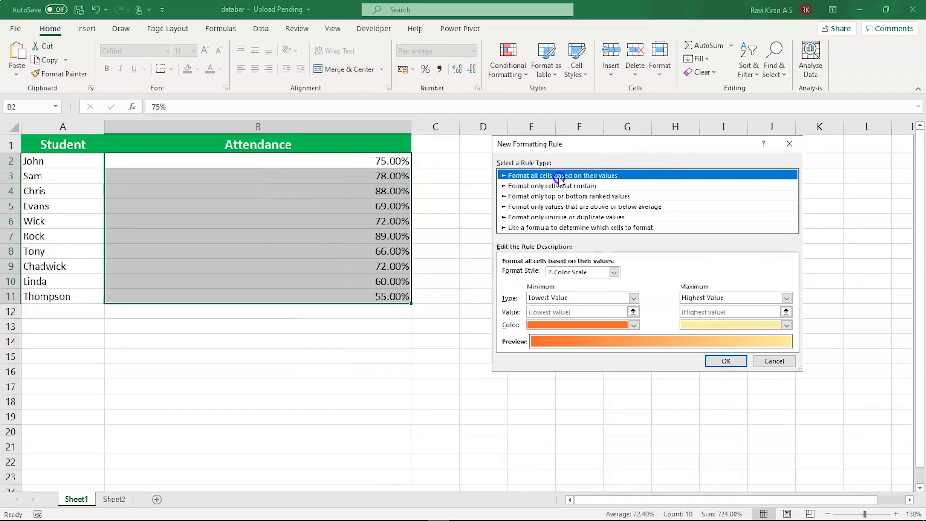
pyautogui.click(613, 274)
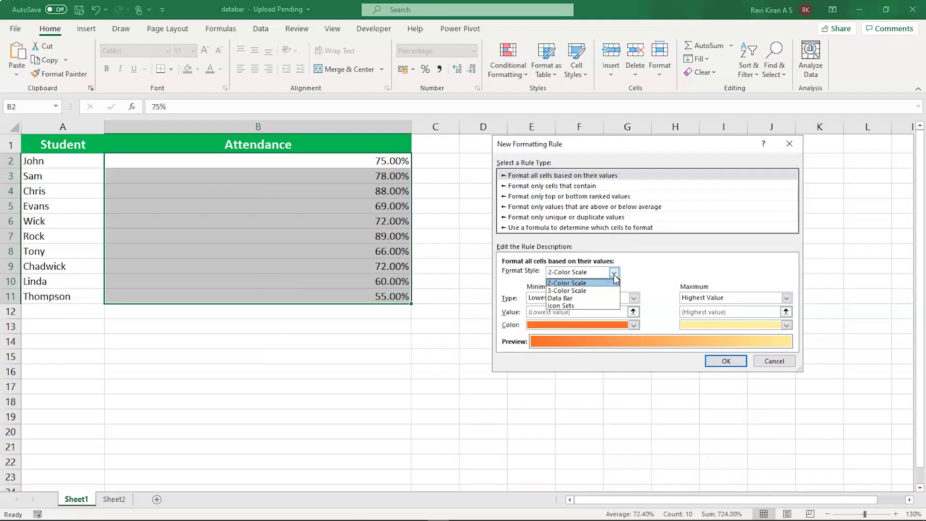
# Set the rule to Data Bar style with Number minimum 0 and Number maximum 1
pyautogui.click(583, 299)
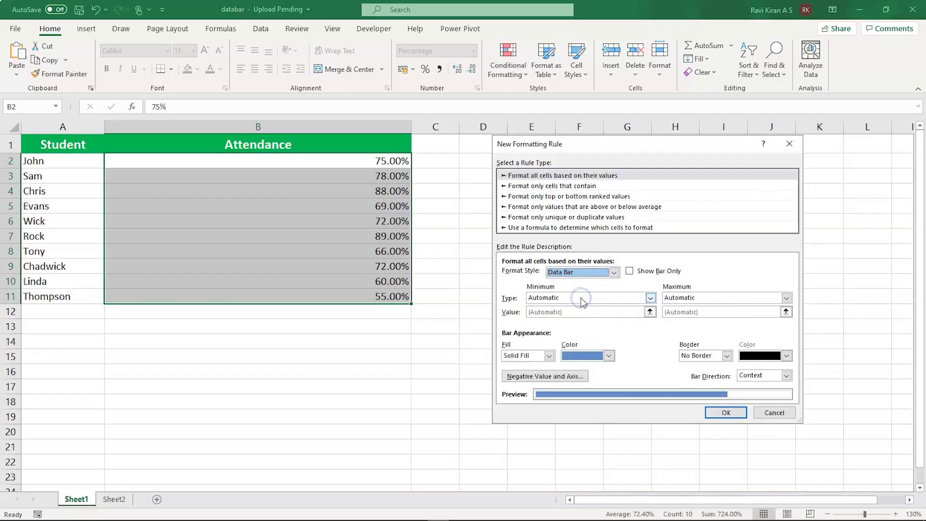
pyautogui.click(650, 298)
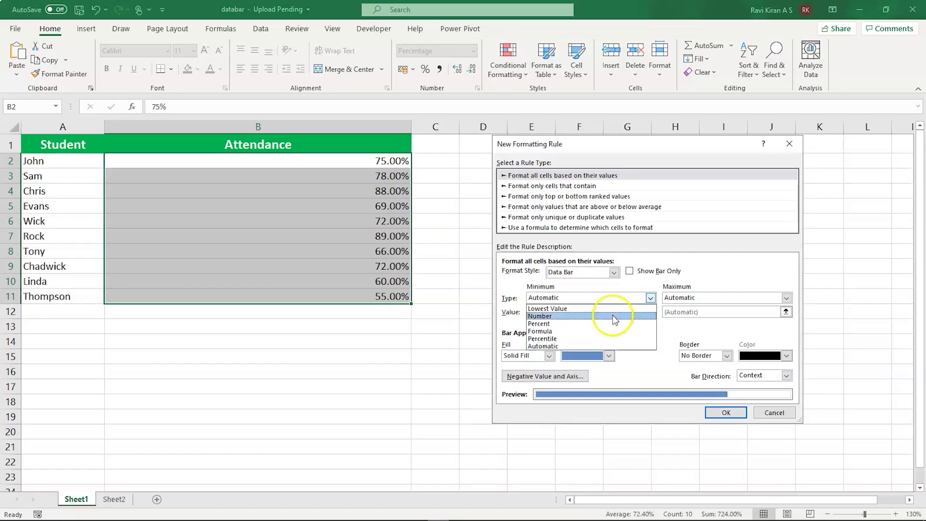
pyautogui.click(586, 317)
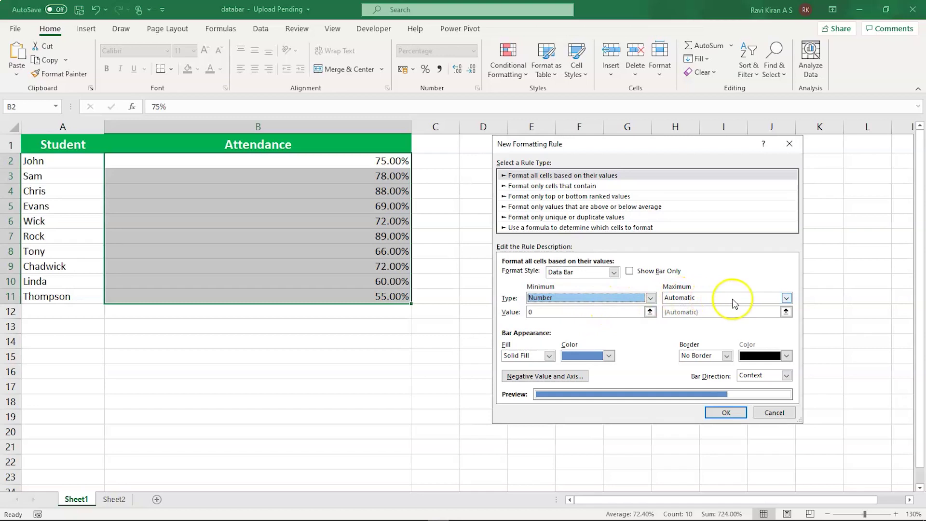
pyautogui.click(577, 311)
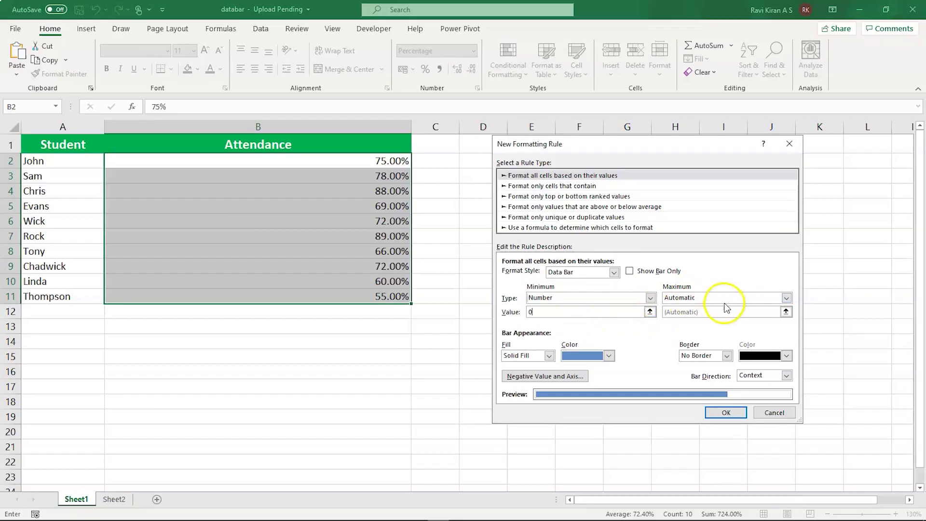
pyautogui.click(784, 299)
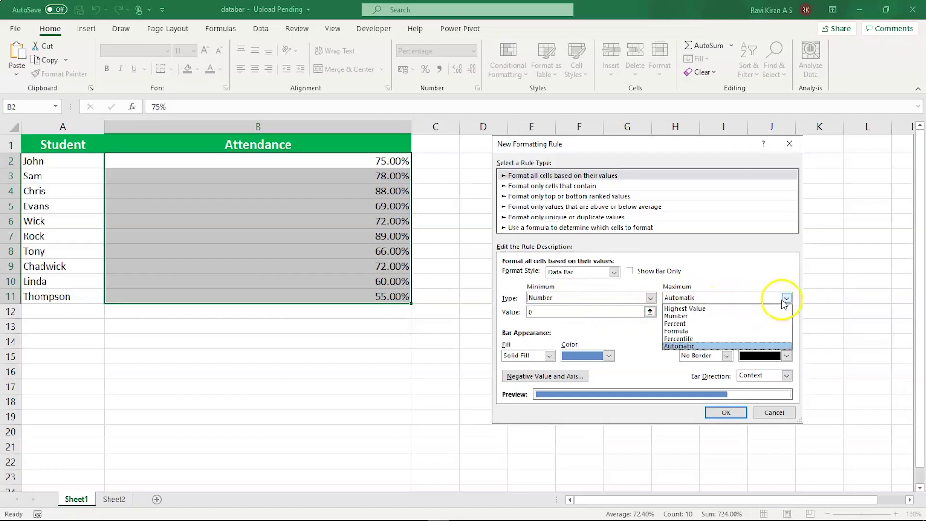
pyautogui.click(717, 315)
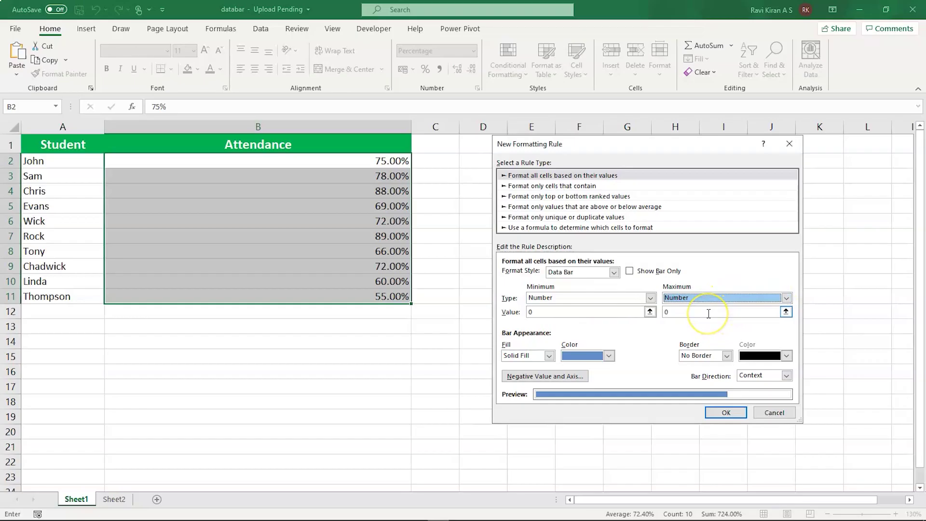
pyautogui.click(708, 313)
pyautogui.write('1')
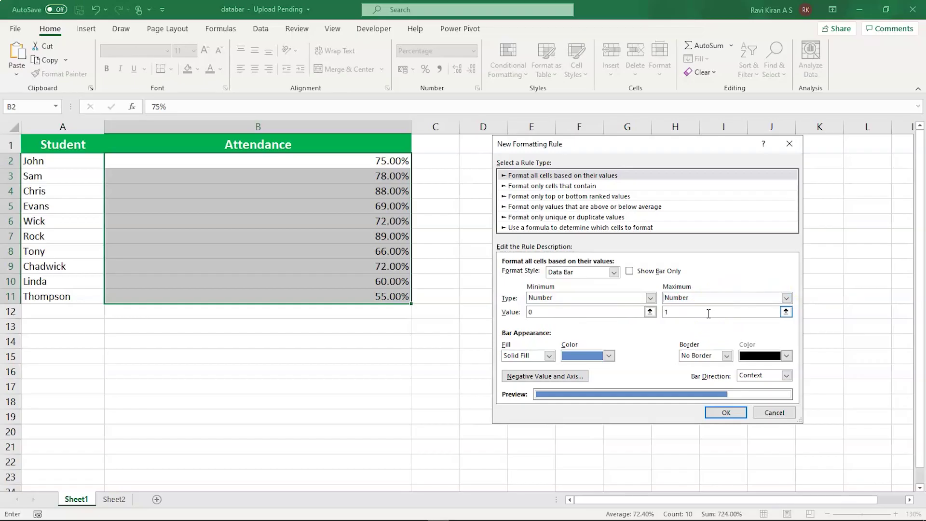
pyautogui.click(609, 356)
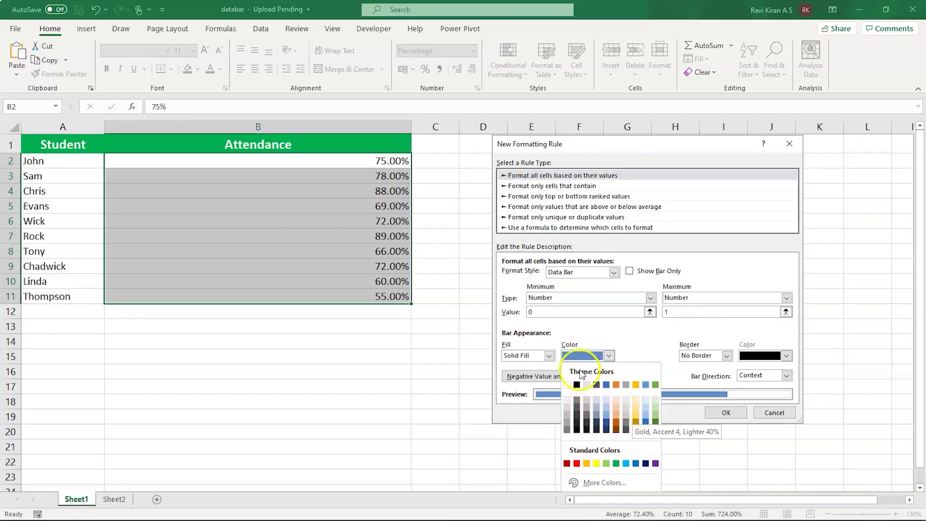
# Choose a darker blue bar colour and apply the data bar rule to B2:B11
pyautogui.click(646, 422)
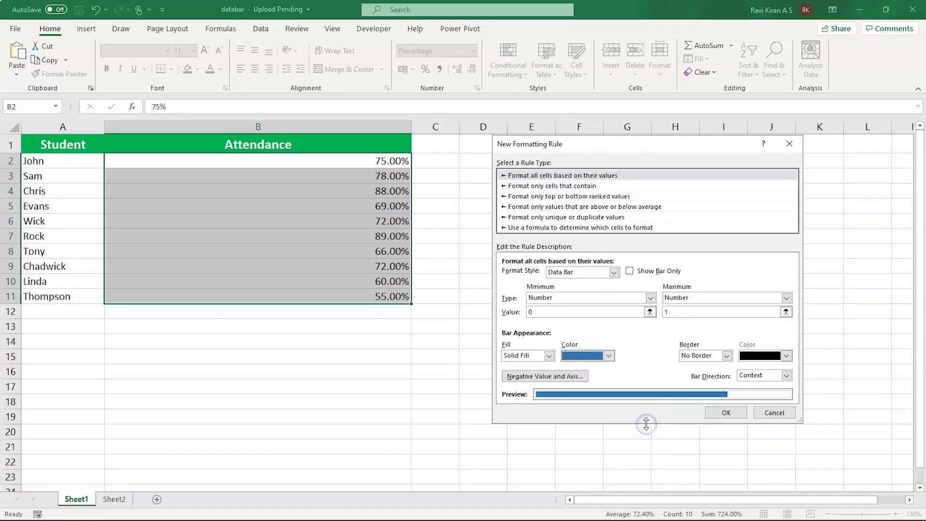
pyautogui.click(725, 413)
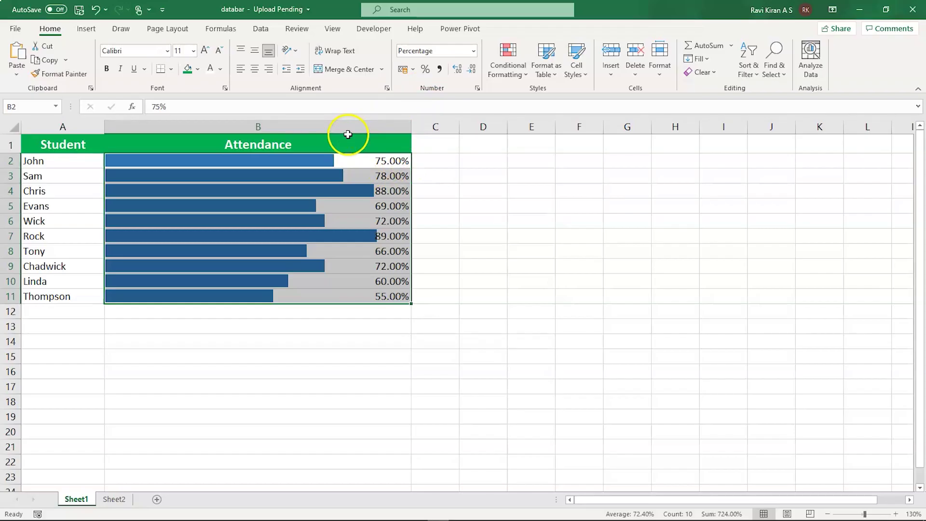
# Left-align the attendance percentages in B2:B11 and set their font colour to White
pyautogui.click(241, 70)
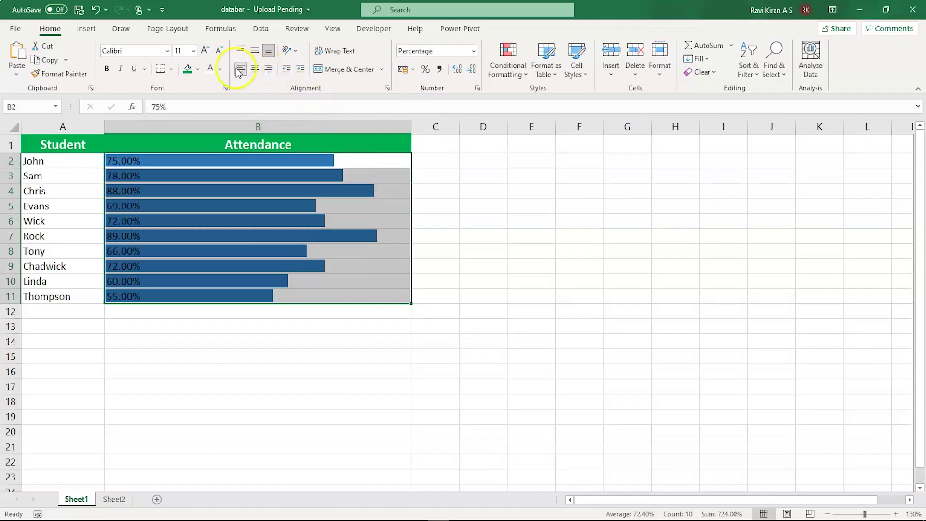
pyautogui.click(209, 116)
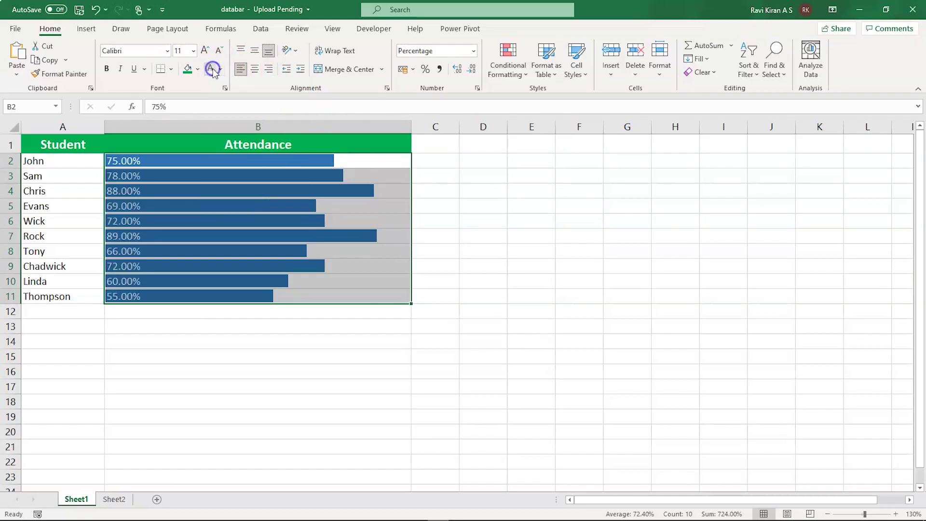
# Add a Less Than 65% highlight rule with Light Red Fill and Dark Red Text
pyautogui.click(502, 78)
pyautogui.click(512, 99)
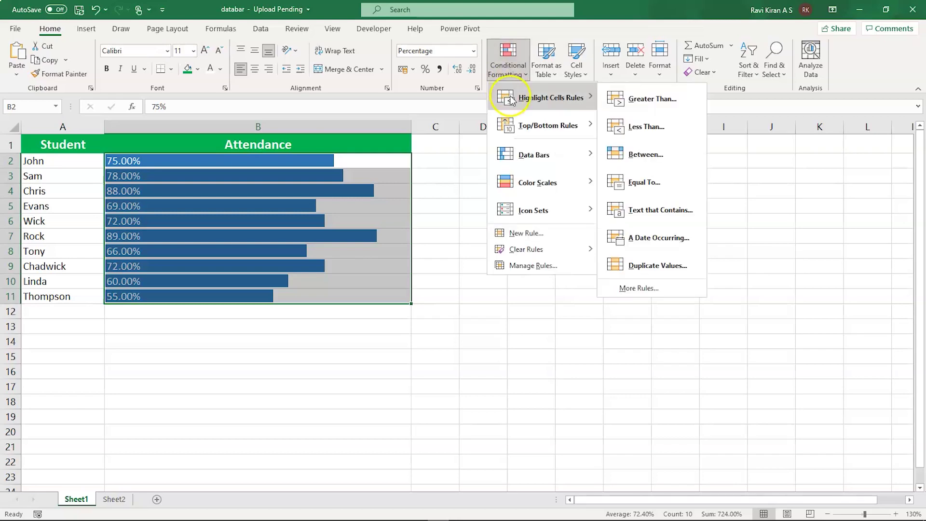
pyautogui.click(626, 125)
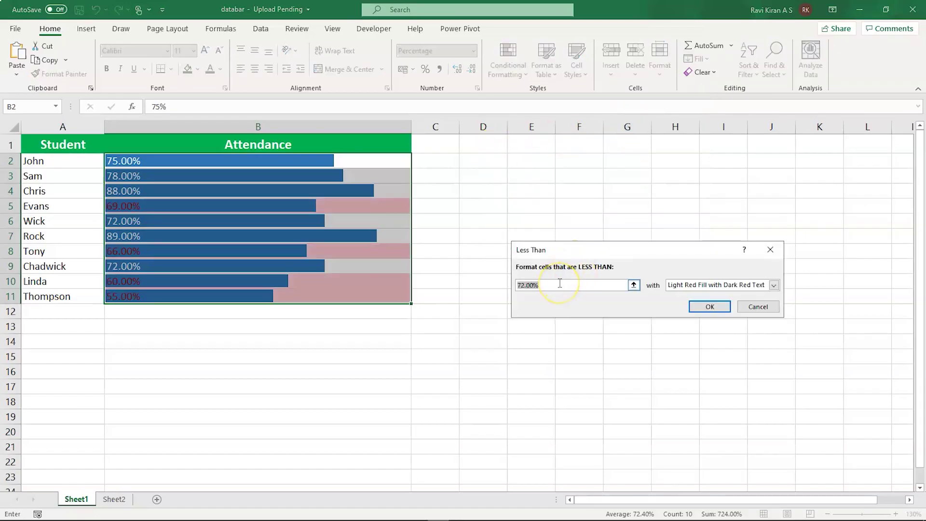
pyautogui.press('Left')
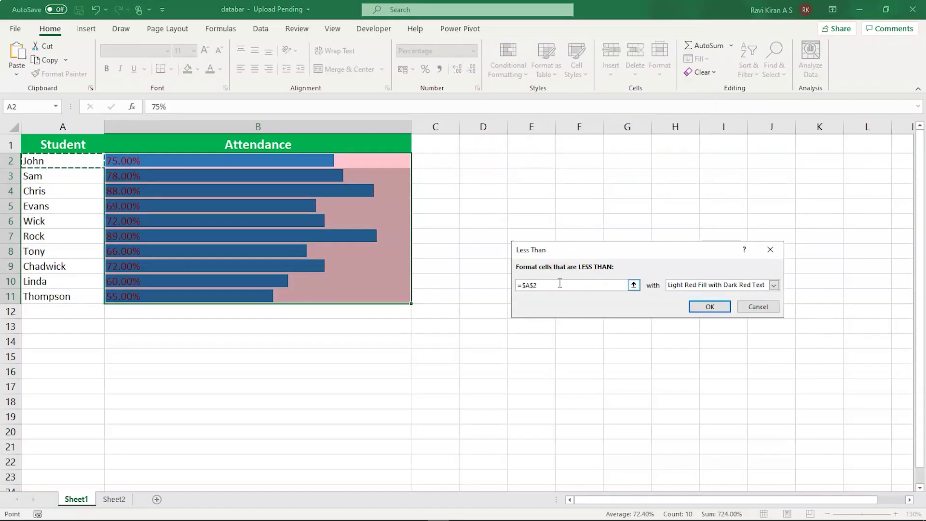
pyautogui.press('Right')
pyautogui.press('Right')
pyautogui.press('BackSpace')
pyautogui.press('BackSpace')
pyautogui.press('BackSpace')
pyautogui.press('BackSpace')
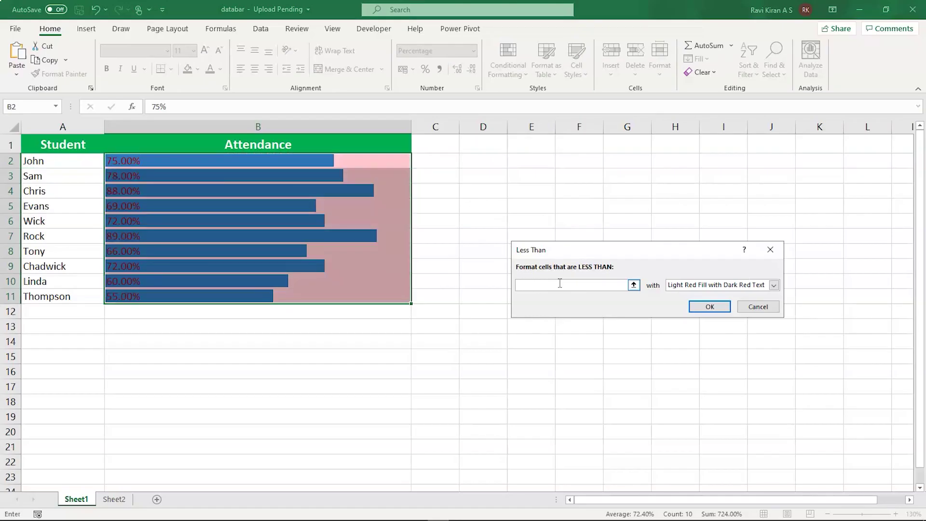
pyautogui.write('65%')
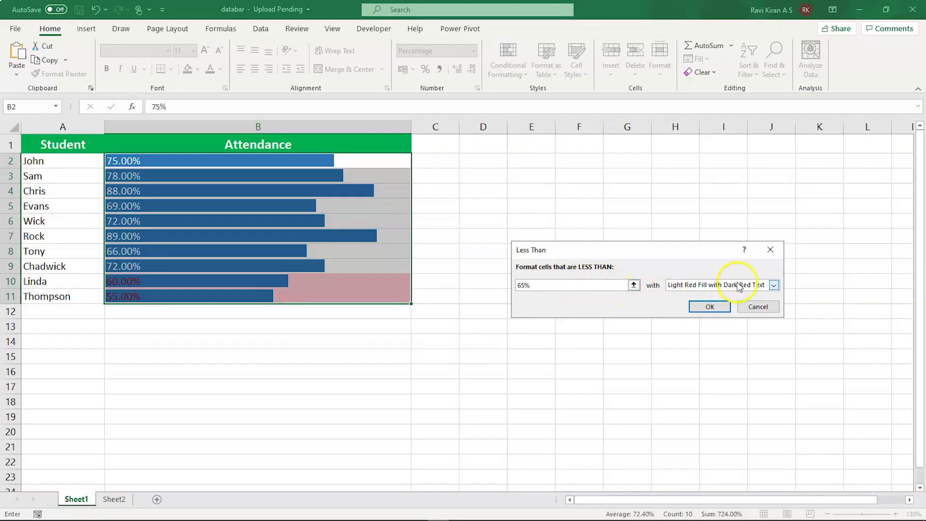
pyautogui.click(708, 309)
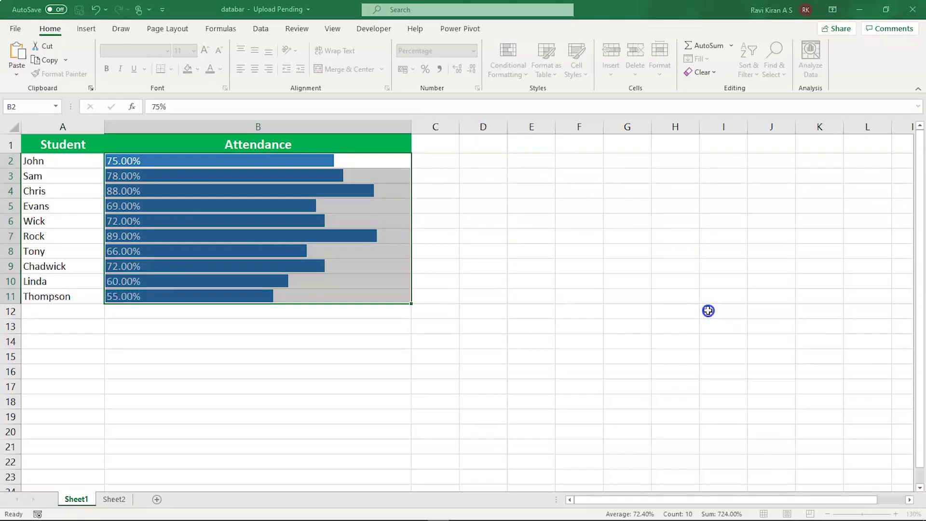
pyautogui.click(670, 266)
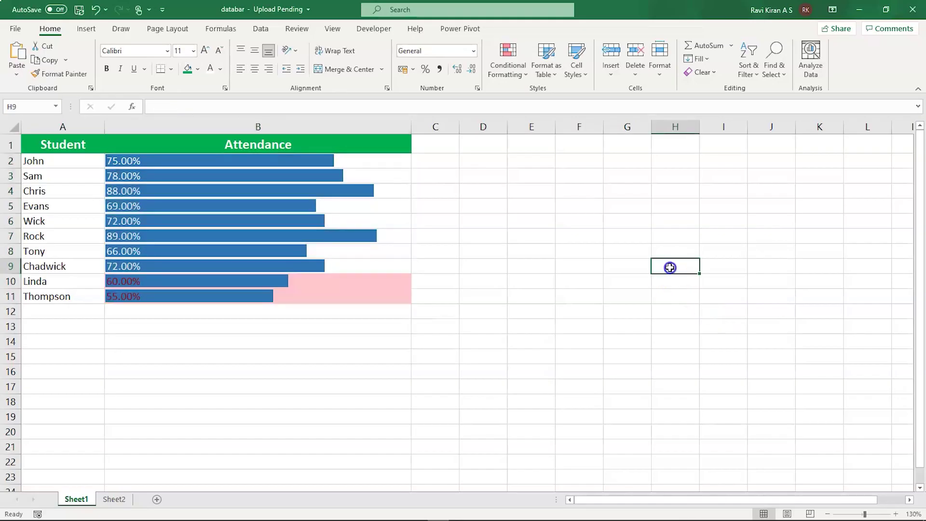
pyautogui.click(327, 370)
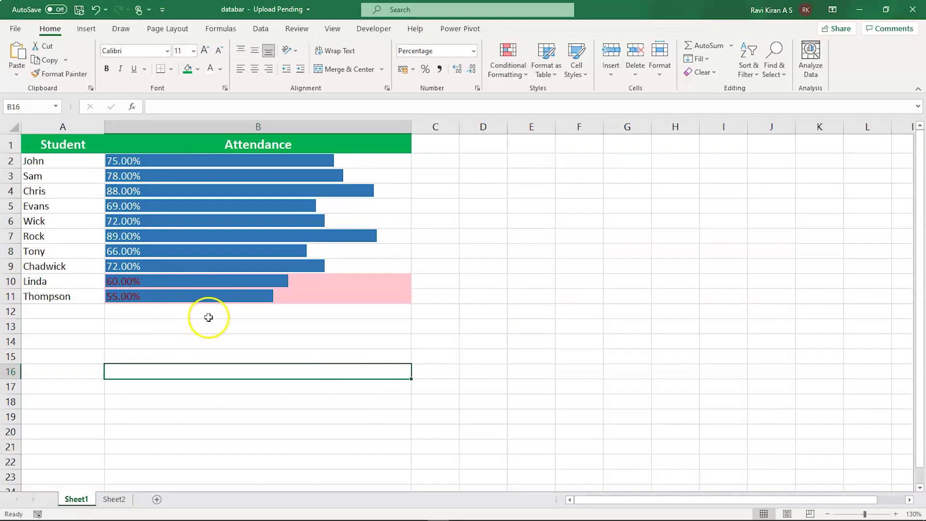
pyautogui.click(176, 319)
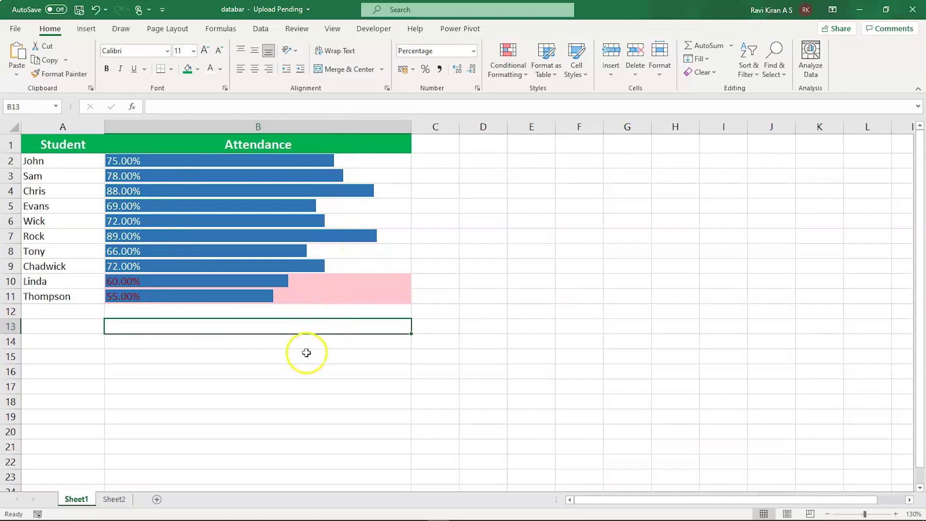
pyautogui.click(355, 361)
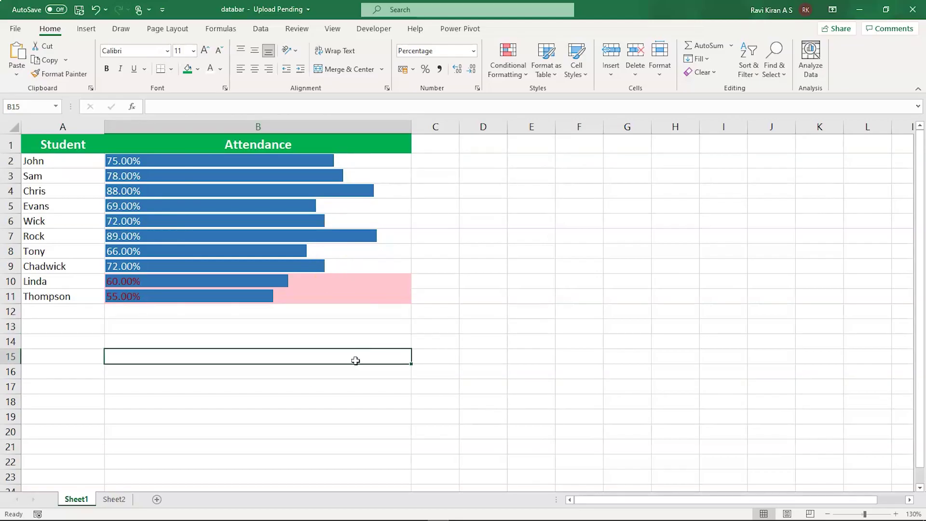